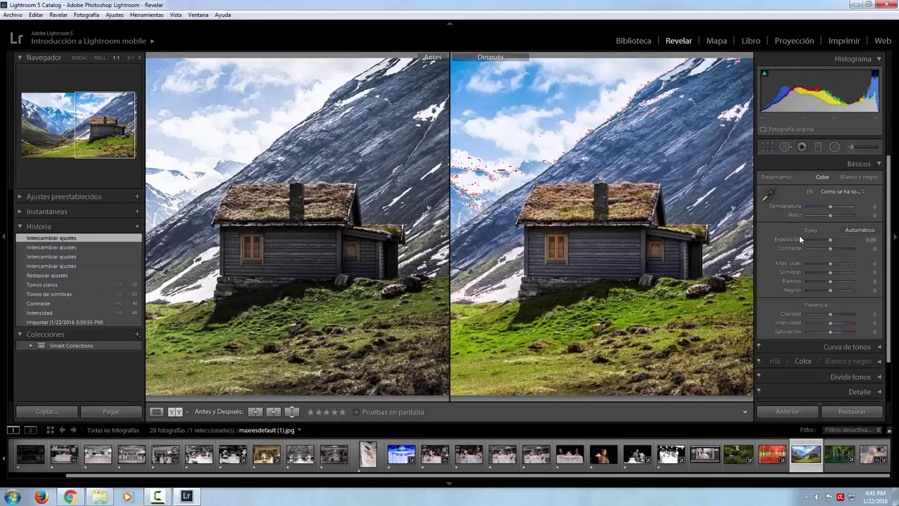
Step: Collapse the Básicos panel to show the other adjustment sections
{"action": "left_click", "coordinate": [878, 164]}
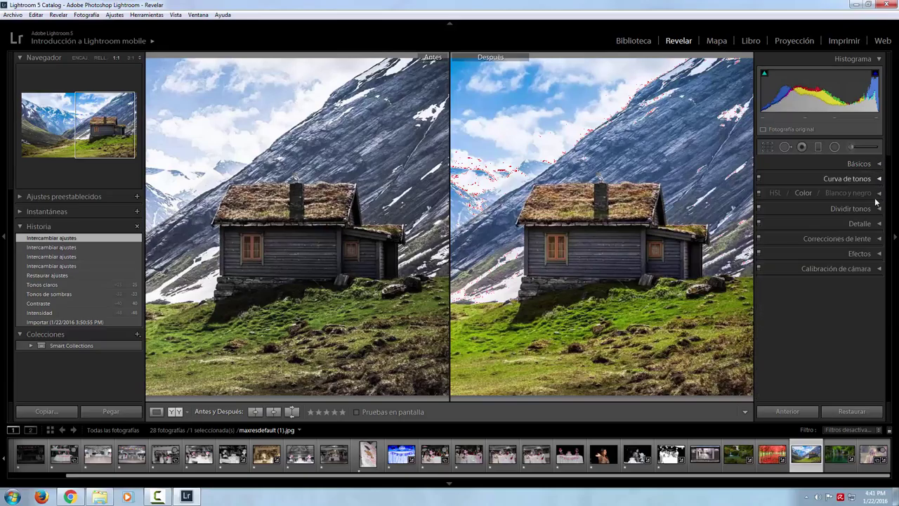
Step: Shape the Curva de tonos to Altas luces +59, Claros +27, Oscuros −45, Sombras +35
{"action": "left_click", "coordinate": [880, 179]}
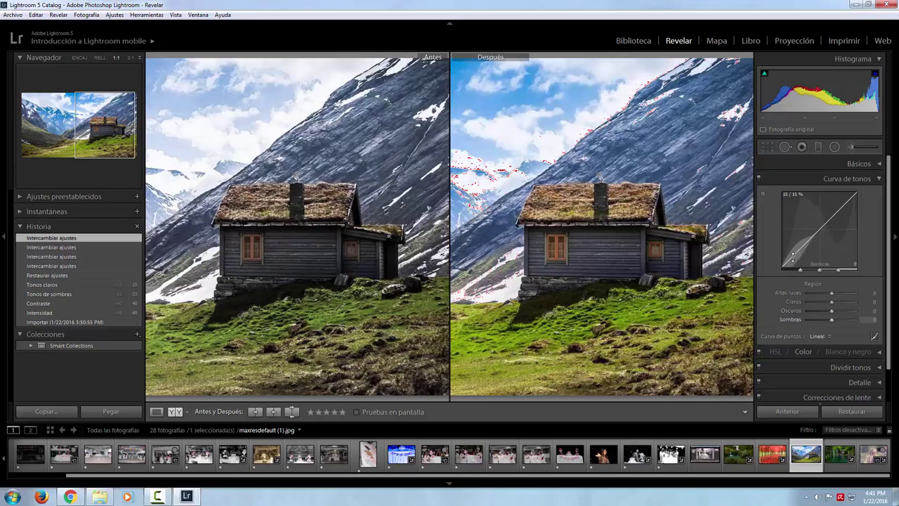
{"action": "left_click_drag", "start_coordinate": [793, 256], "coordinate": [793, 260]}
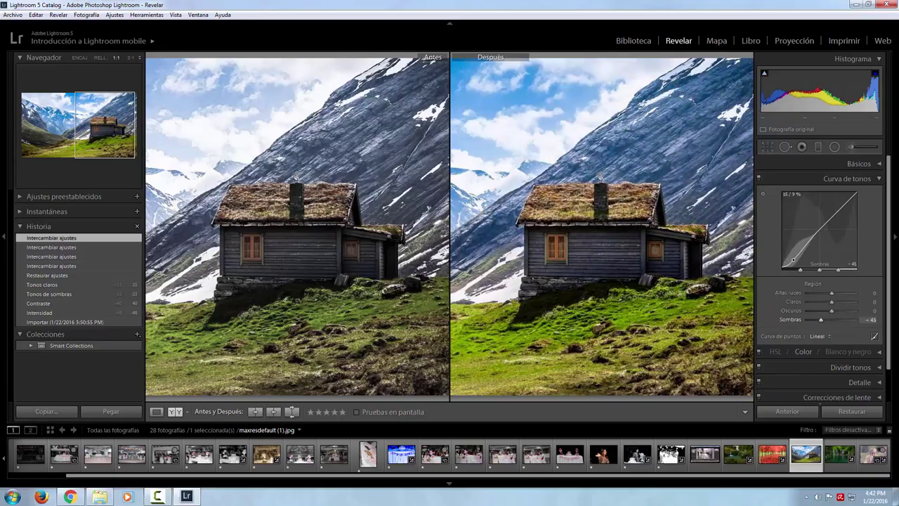
{"action": "left_click_drag", "start_coordinate": [793, 261], "coordinate": [793, 249]}
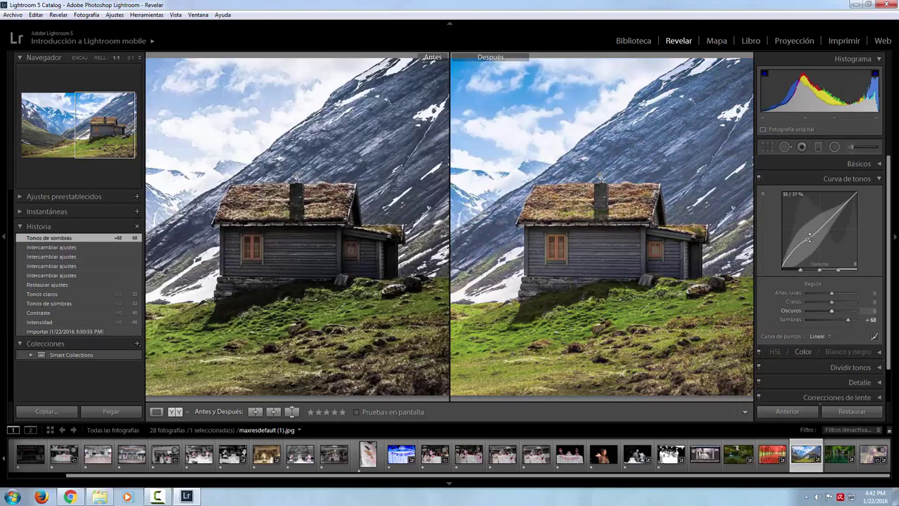
{"action": "mouse_move", "coordinate": [813, 238]}
{"action": "left_mouse_down"}
{"action": "mouse_move", "coordinate": [815, 218]}
{"action": "mouse_move", "coordinate": [840, 228]}
{"action": "mouse_move", "coordinate": [827, 212]}
{"action": "mouse_move", "coordinate": [814, 229]}
{"action": "left_mouse_up"}
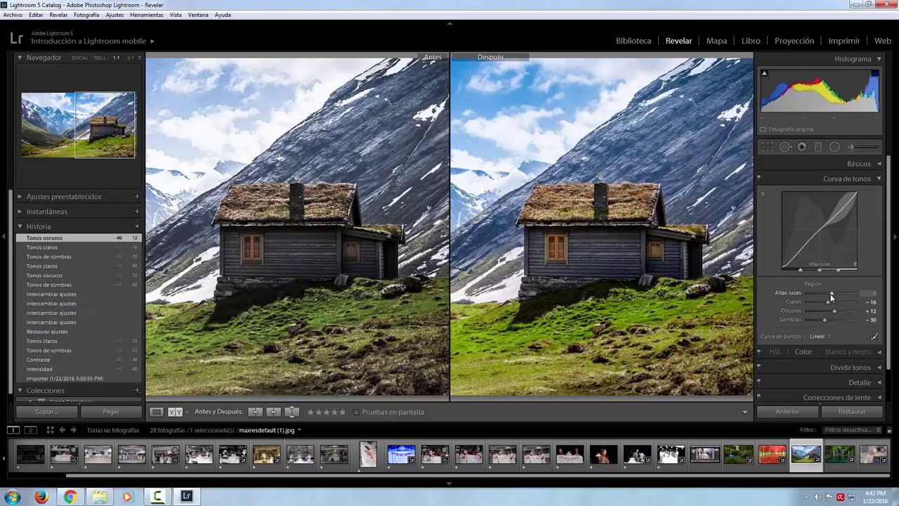
{"action": "mouse_move", "coordinate": [831, 294]}
{"action": "left_mouse_down"}
{"action": "mouse_move", "coordinate": [845, 293]}
{"action": "mouse_move", "coordinate": [840, 321]}
{"action": "mouse_move", "coordinate": [818, 308]}
{"action": "left_mouse_up"}
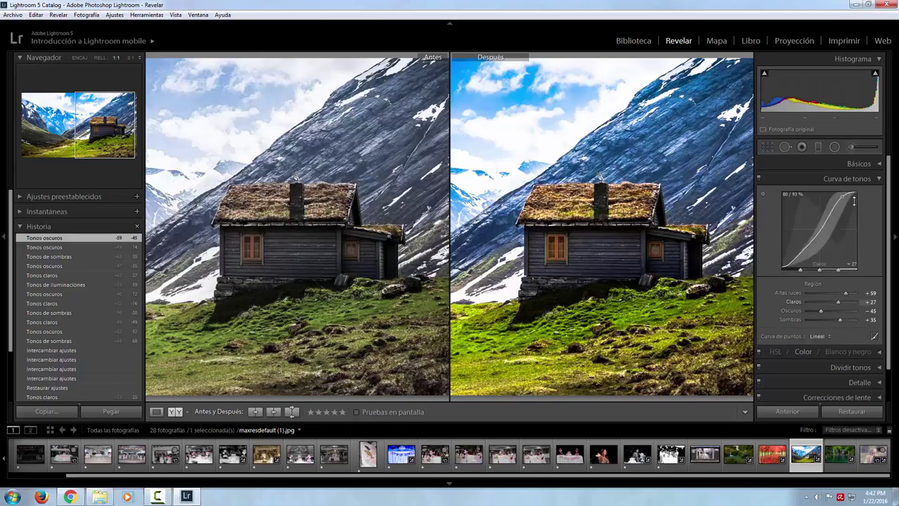
{"action": "left_click", "coordinate": [879, 179]}
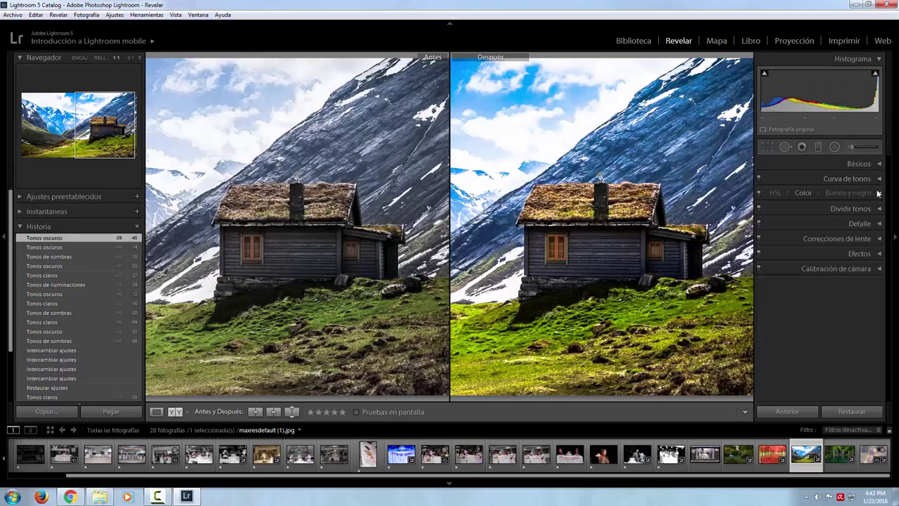
Step: Expand the HSL / Color / B&W panel in its HSL mode
{"action": "left_click", "coordinate": [880, 193]}
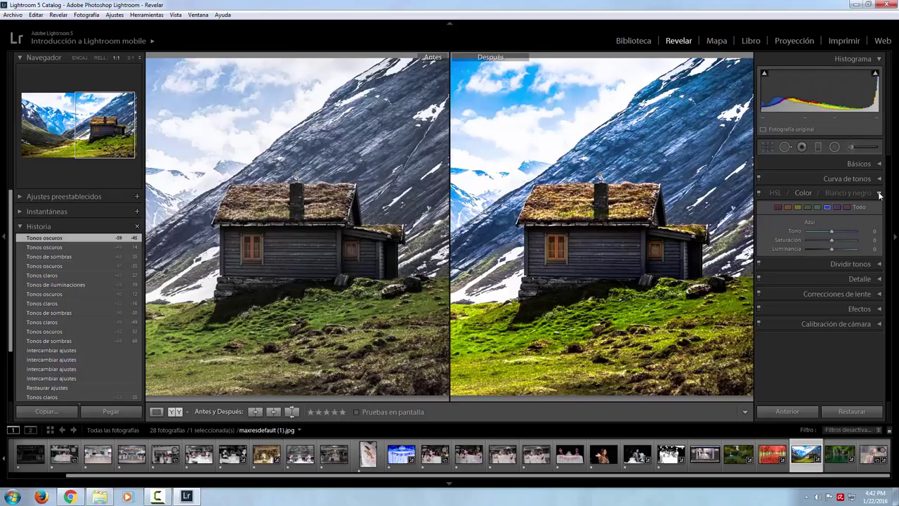
{"action": "left_click", "coordinate": [774, 193]}
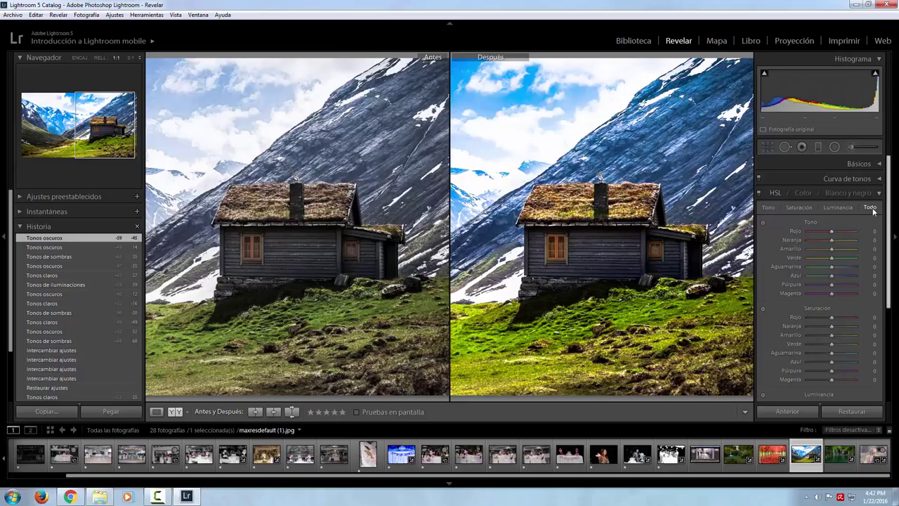
{"action": "left_click_drag", "start_coordinate": [889, 221], "coordinate": [889, 254]}
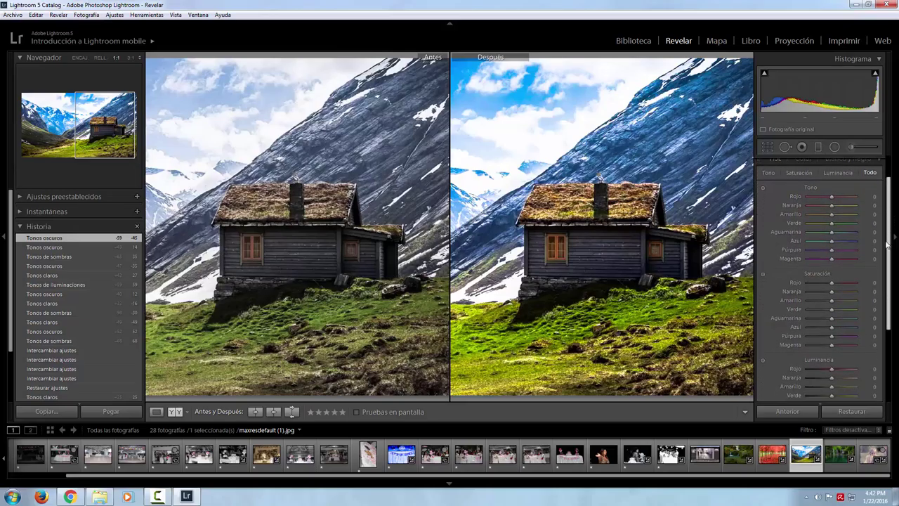
{"action": "scroll", "coordinate": [814, 210], "scroll_direction": "up", "scroll_amount": 3}
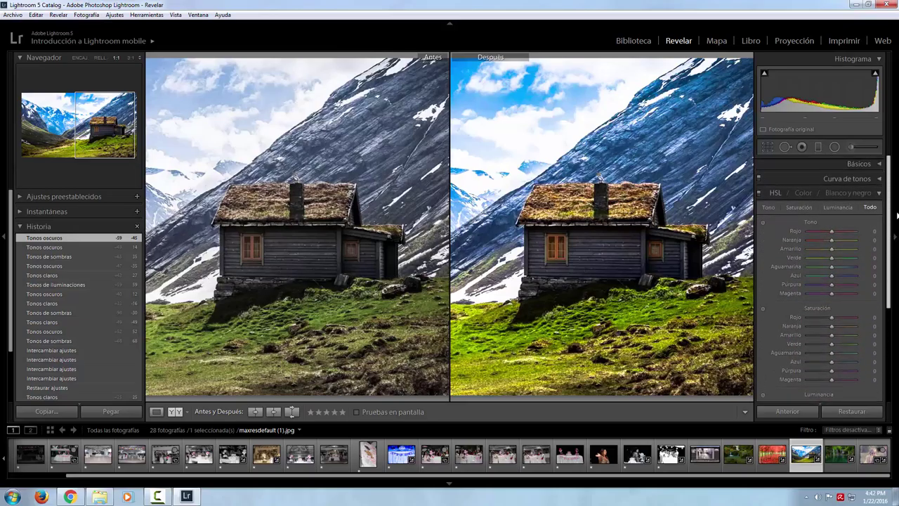
Step: Preview the Tono, Saturación and Luminancia tabs, then show all sliders with Todo
{"action": "left_click", "coordinate": [768, 209]}
{"action": "left_click", "coordinate": [799, 207]}
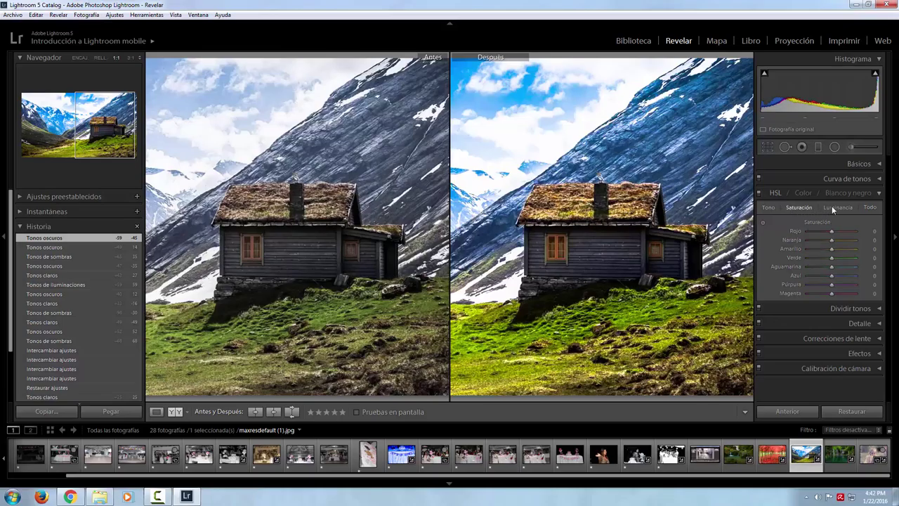
{"action": "left_click", "coordinate": [831, 206]}
{"action": "left_click", "coordinate": [799, 207]}
{"action": "left_click", "coordinate": [769, 208]}
{"action": "left_click", "coordinate": [870, 207]}
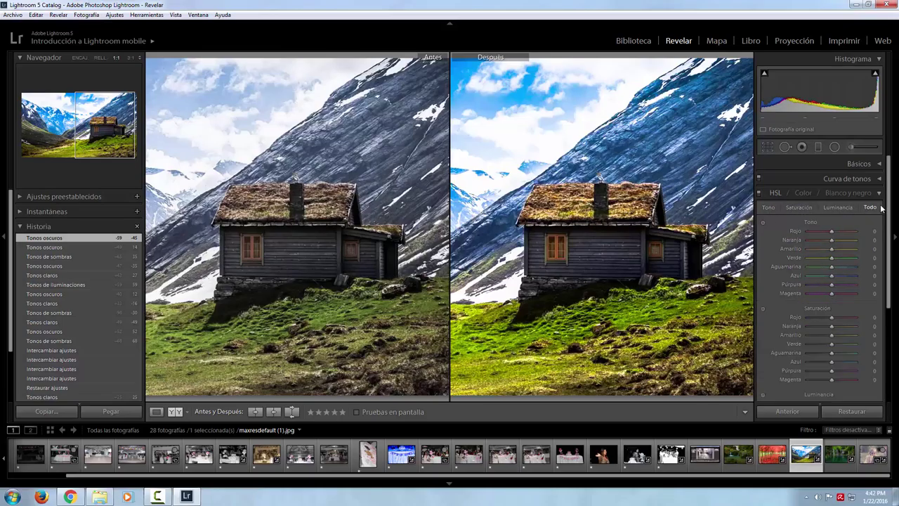
Step: Set red hue to +2 and green hue to +4
{"action": "mouse_move", "coordinate": [891, 241]}
{"action": "left_mouse_down"}
{"action": "mouse_move", "coordinate": [892, 272]}
{"action": "mouse_move", "coordinate": [891, 223]}
{"action": "left_mouse_up"}
{"action": "mouse_move", "coordinate": [831, 231]}
{"action": "left_mouse_down"}
{"action": "mouse_move", "coordinate": [815, 236]}
{"action": "mouse_move", "coordinate": [880, 246]}
{"action": "mouse_move", "coordinate": [817, 247]}
{"action": "left_mouse_up"}
{"action": "mouse_move", "coordinate": [832, 246]}
{"action": "left_mouse_down"}
{"action": "mouse_move", "coordinate": [826, 258]}
{"action": "mouse_move", "coordinate": [837, 266]}
{"action": "left_mouse_up"}
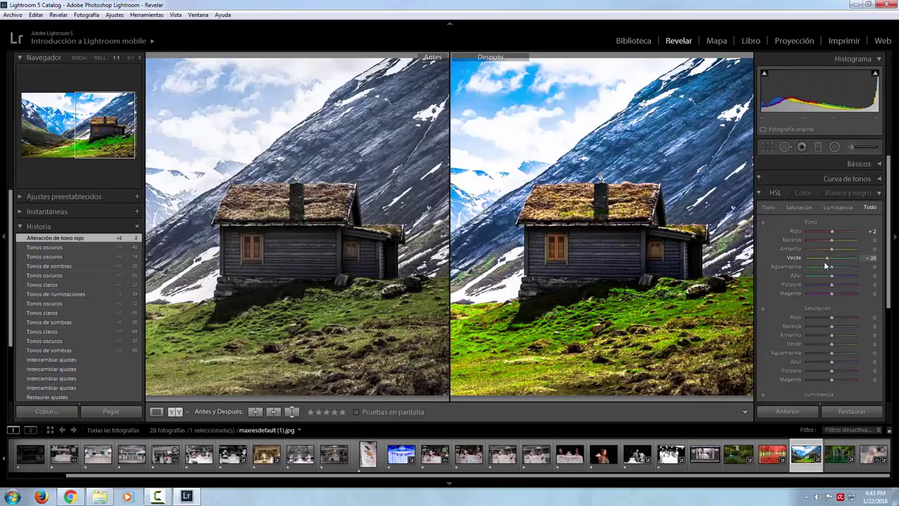
{"action": "mouse_move", "coordinate": [837, 267]}
{"action": "left_mouse_down"}
{"action": "mouse_move", "coordinate": [857, 265]}
{"action": "mouse_move", "coordinate": [827, 267]}
{"action": "mouse_move", "coordinate": [885, 288]}
{"action": "mouse_move", "coordinate": [887, 313]}
{"action": "left_mouse_up"}
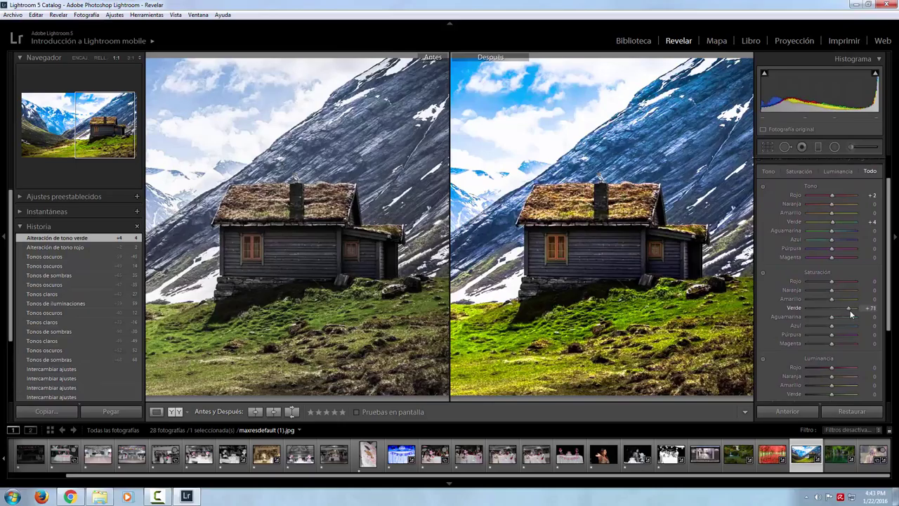
Step: Set green saturation to −2 and green luminance to −20
{"action": "left_click_drag", "start_coordinate": [854, 311], "coordinate": [813, 305]}
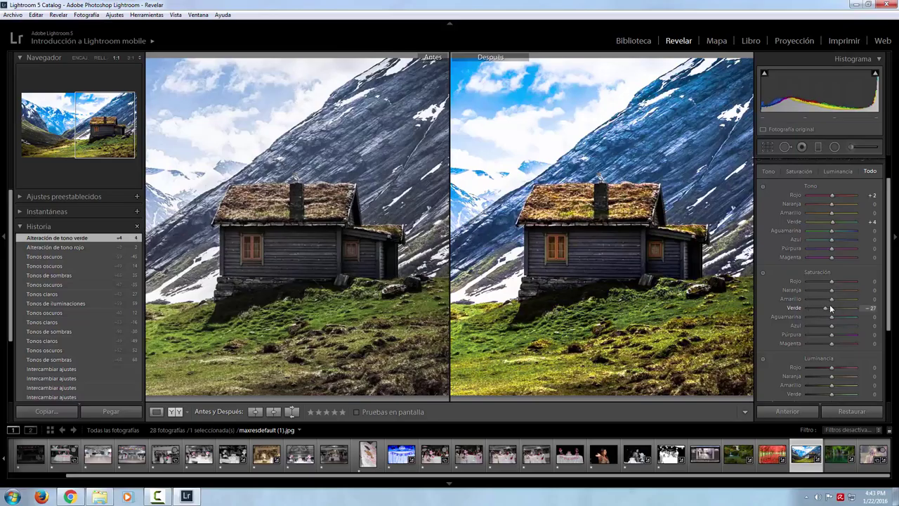
{"action": "left_click_drag", "start_coordinate": [810, 307], "coordinate": [831, 308]}
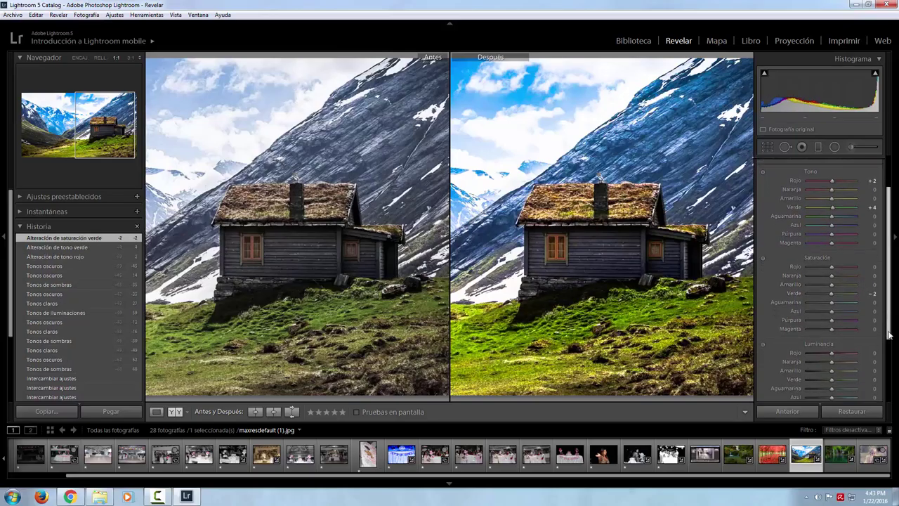
{"action": "scroll", "coordinate": [887, 323], "scroll_direction": "down", "scroll_amount": 3}
{"action": "left_click_drag", "start_coordinate": [835, 343], "coordinate": [824, 347]}
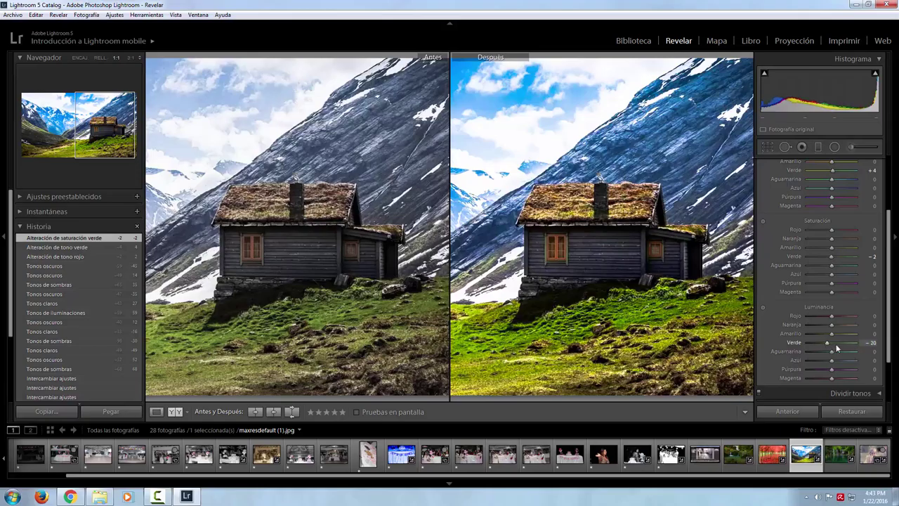
{"action": "scroll", "coordinate": [888, 281], "scroll_direction": "up", "scroll_amount": 5}
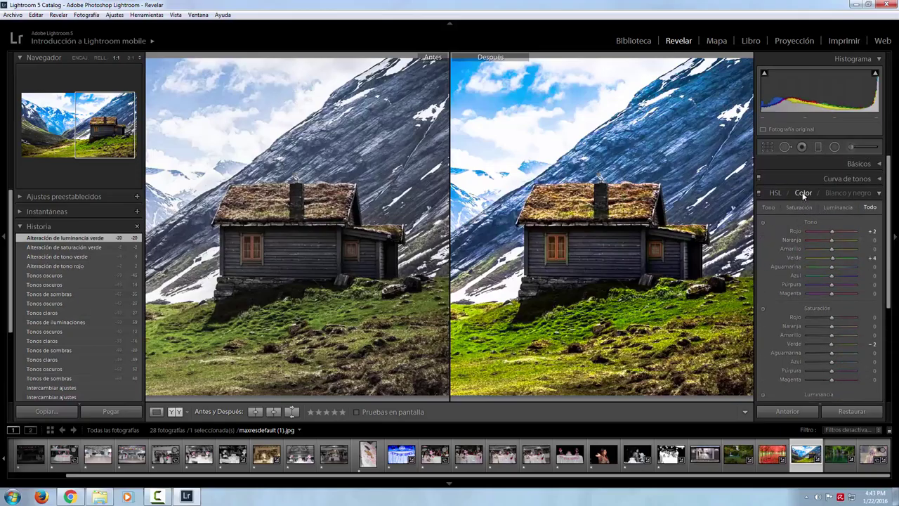
Step: In the Color view, shift red hue to −4 and nudge the green hue
{"action": "left_click", "coordinate": [803, 193]}
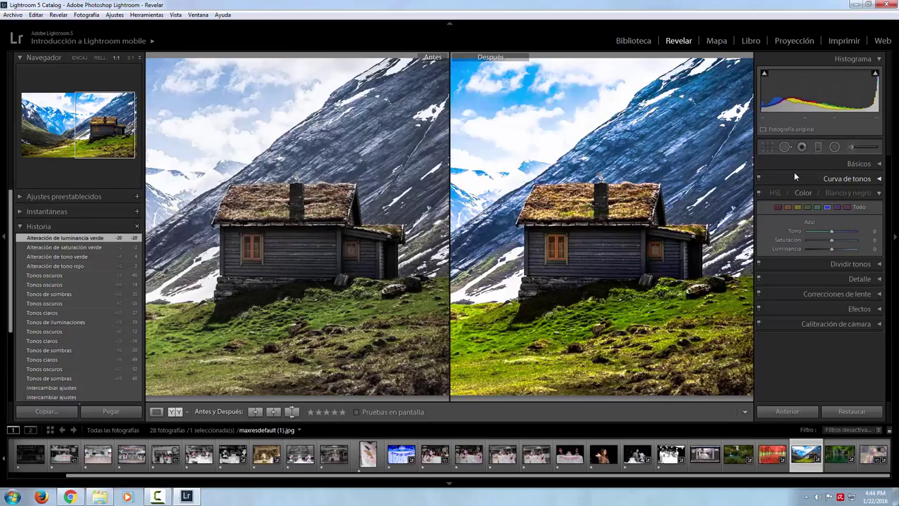
{"action": "left_click", "coordinate": [780, 208]}
{"action": "mouse_move", "coordinate": [831, 231]}
{"action": "left_mouse_down"}
{"action": "mouse_move", "coordinate": [871, 232]}
{"action": "mouse_move", "coordinate": [830, 233]}
{"action": "left_mouse_up"}
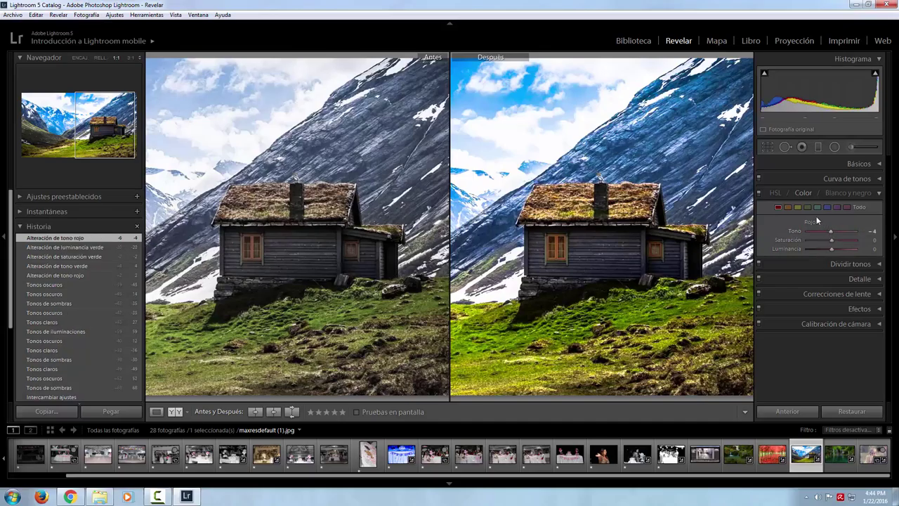
{"action": "left_click", "coordinate": [806, 208]}
{"action": "left_click_drag", "start_coordinate": [826, 232], "coordinate": [832, 233]}
Step: Deepen the blues: hue −14, saturation +90, luminance −31
{"action": "left_click", "coordinate": [827, 208]}
{"action": "left_click_drag", "start_coordinate": [832, 230], "coordinate": [824, 228]}
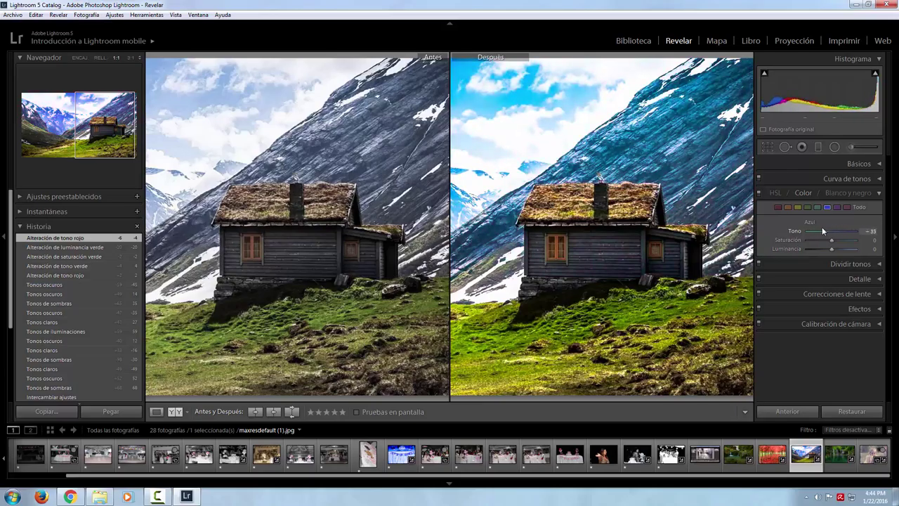
{"action": "mouse_move", "coordinate": [825, 229]}
{"action": "left_mouse_down"}
{"action": "mouse_move", "coordinate": [852, 240]}
{"action": "mouse_move", "coordinate": [823, 245]}
{"action": "left_mouse_up"}
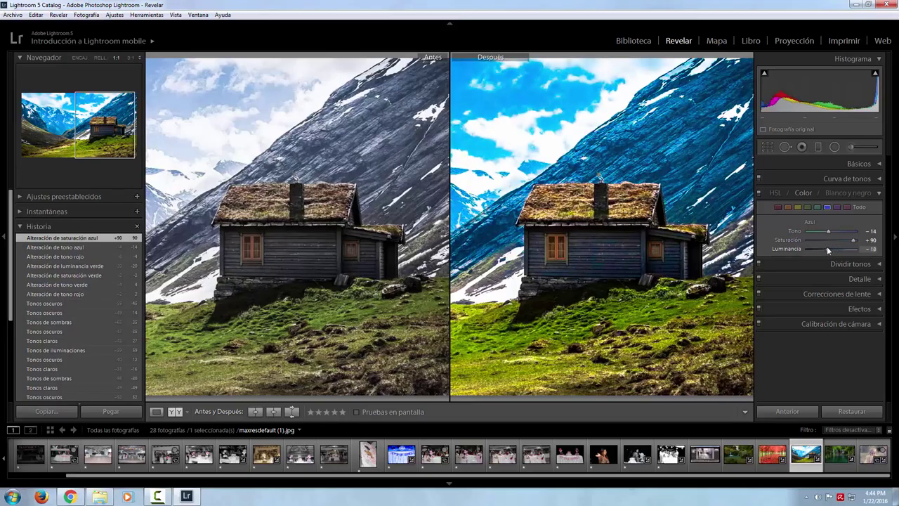
{"action": "left_click", "coordinate": [774, 195]}
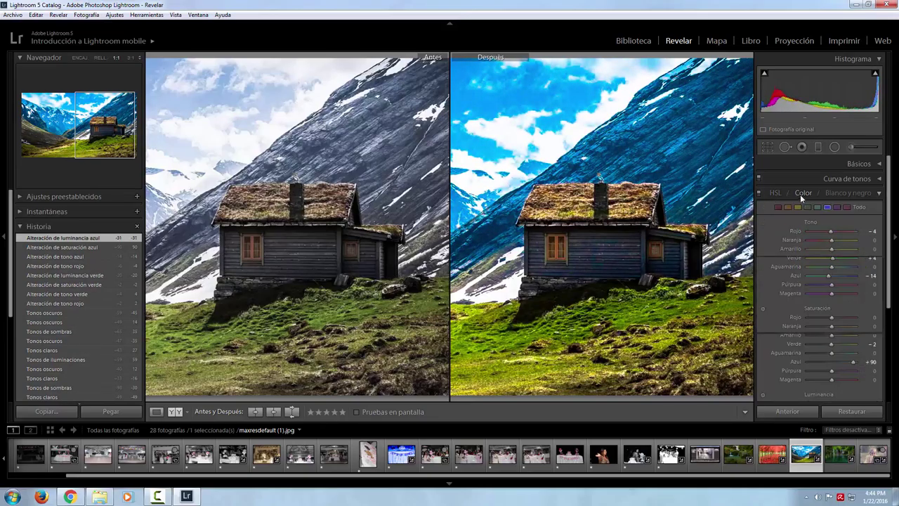
{"action": "left_click", "coordinate": [801, 193]}
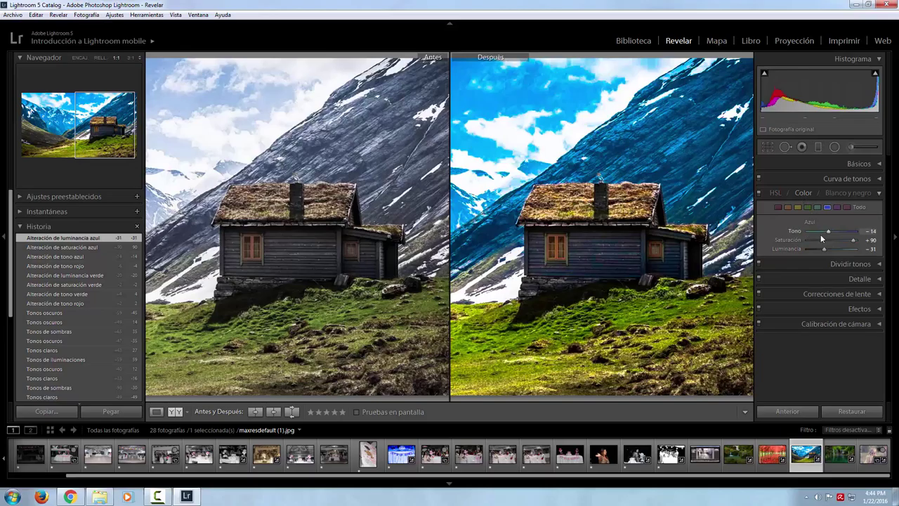
Step: Switch to Blanco y negro and brighten the blue grey mix to +100
{"action": "left_click", "coordinate": [836, 194]}
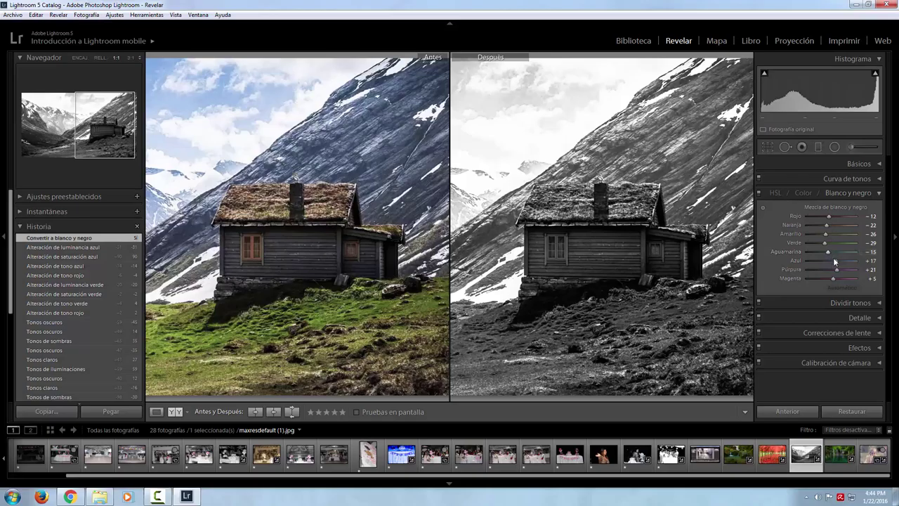
{"action": "mouse_move", "coordinate": [836, 260]}
{"action": "left_mouse_down"}
{"action": "mouse_move", "coordinate": [856, 268]}
{"action": "mouse_move", "coordinate": [815, 245]}
{"action": "left_mouse_up"}
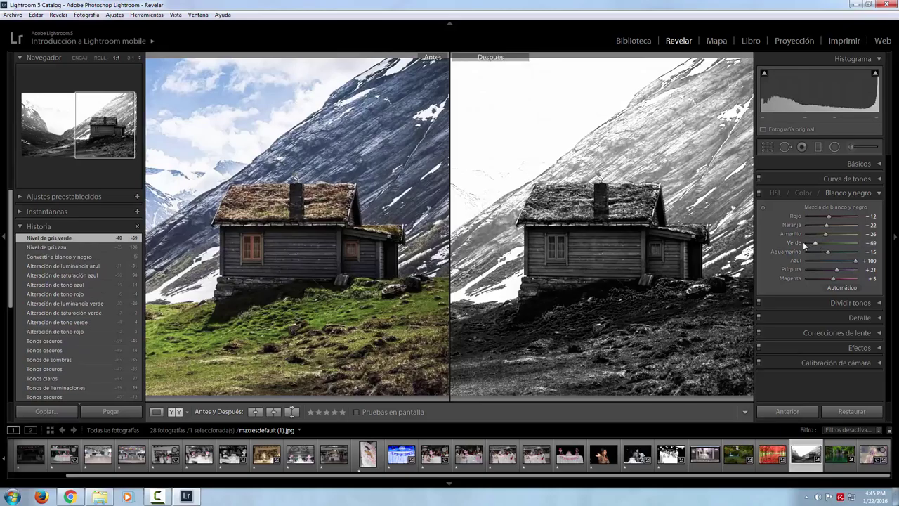